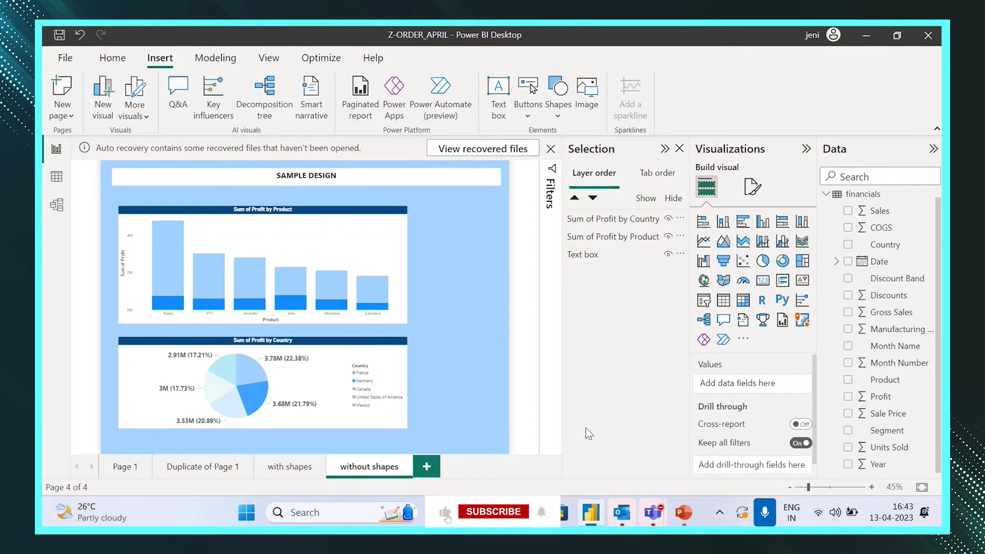
Review the Z-Order presentation and the 'with shapes' reference page, then return to 'without shapes'
mouse_move(684, 512)
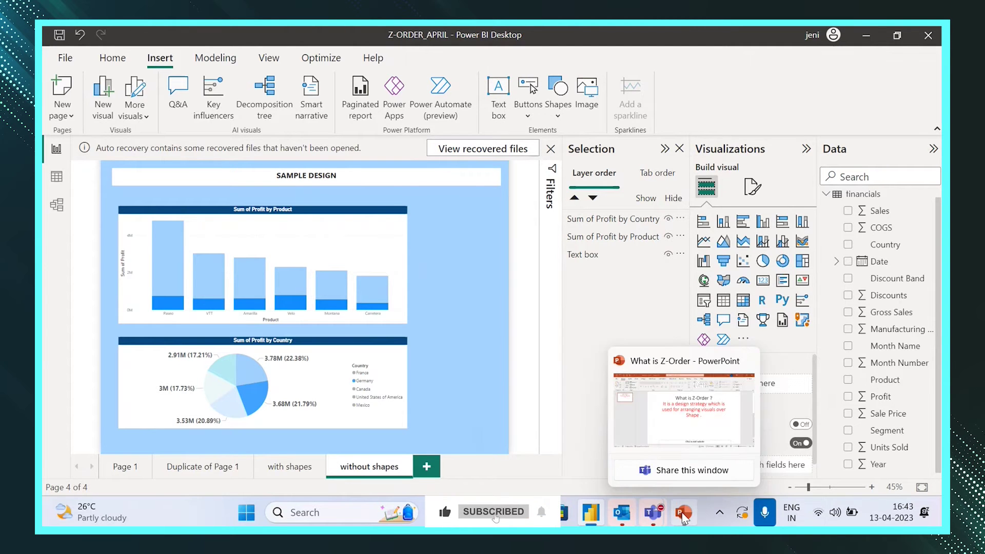
left_click(660, 382)
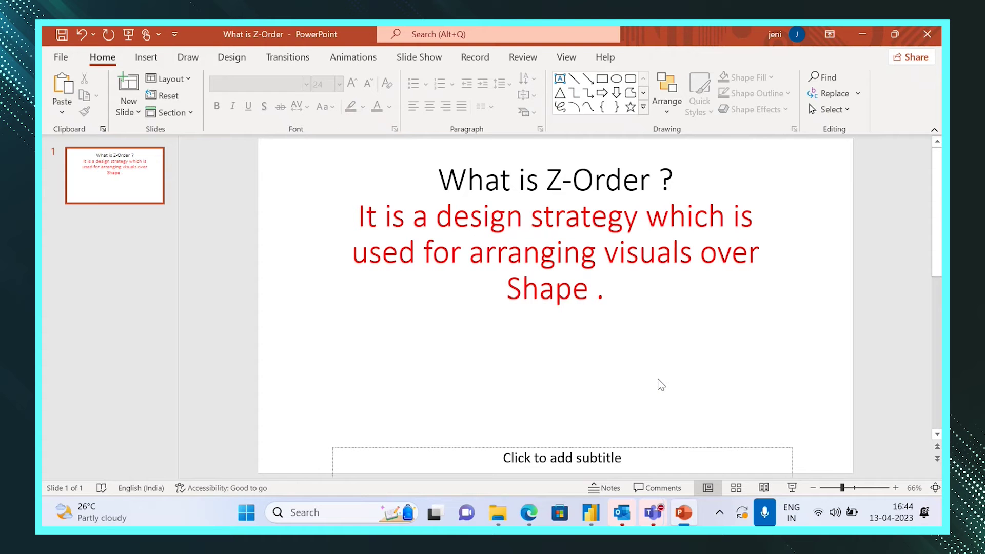
mouse_move(596, 508)
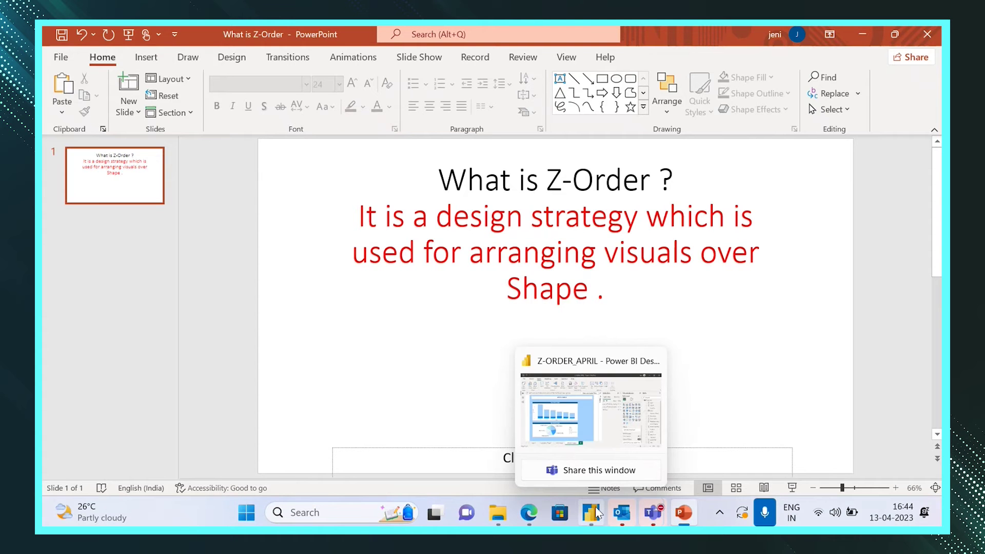
left_click(572, 419)
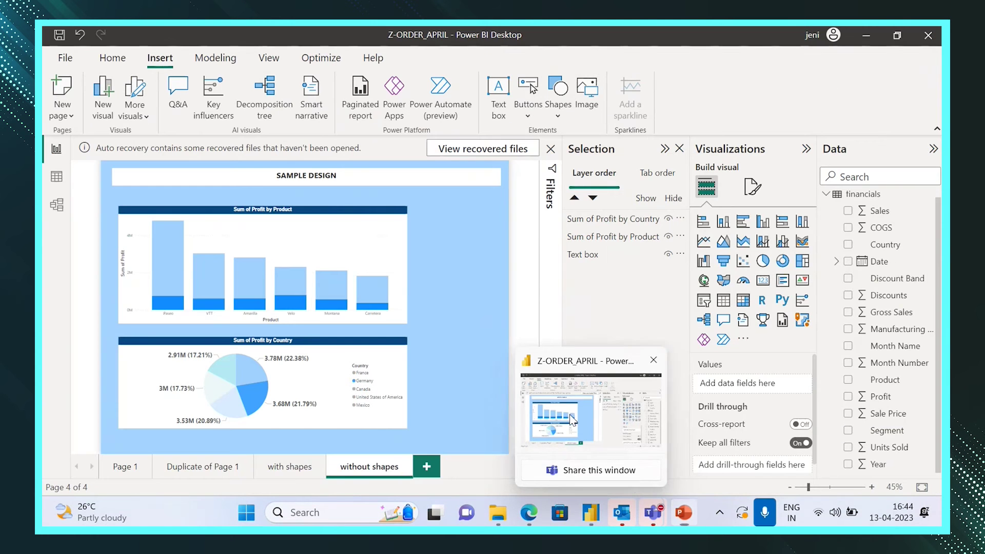
left_click(300, 471)
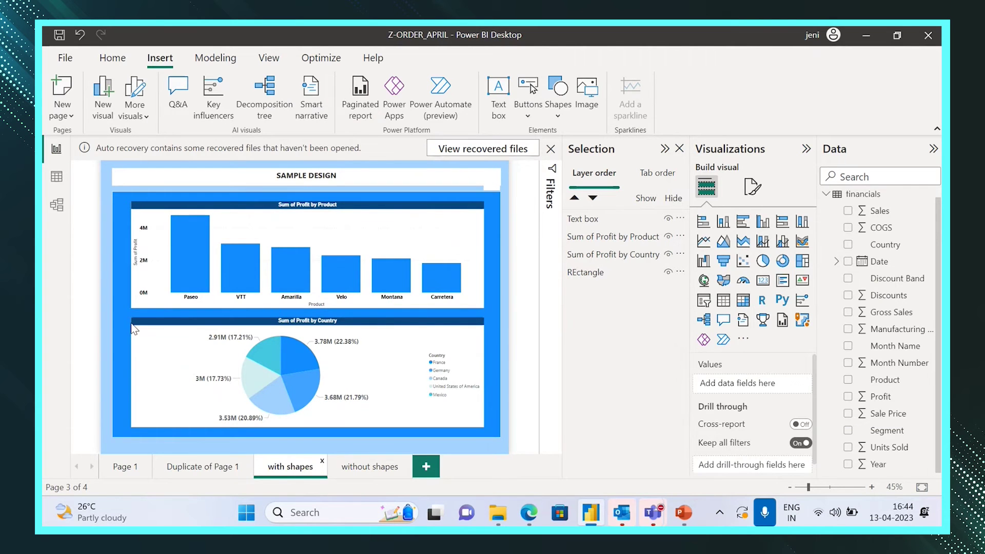
left_click(122, 343)
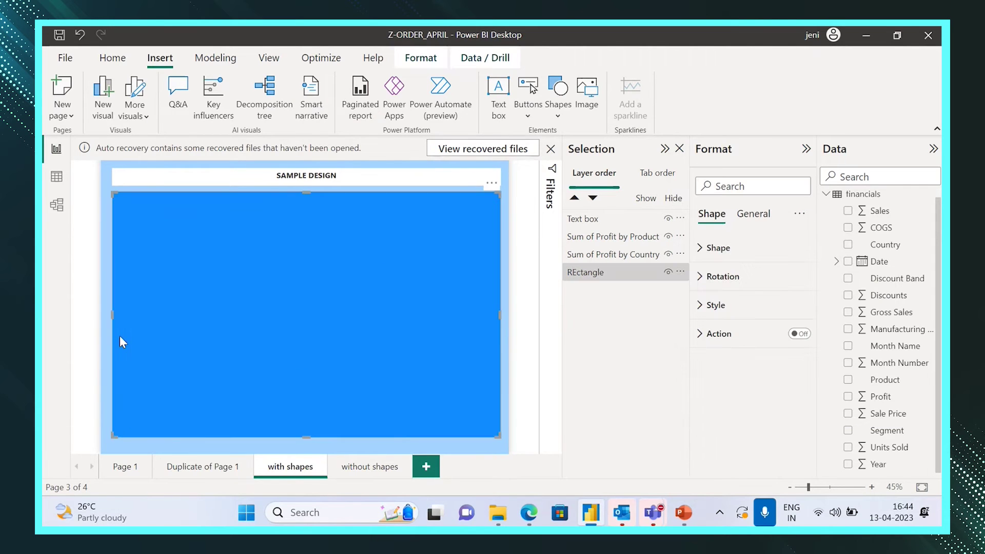
left_click(94, 343)
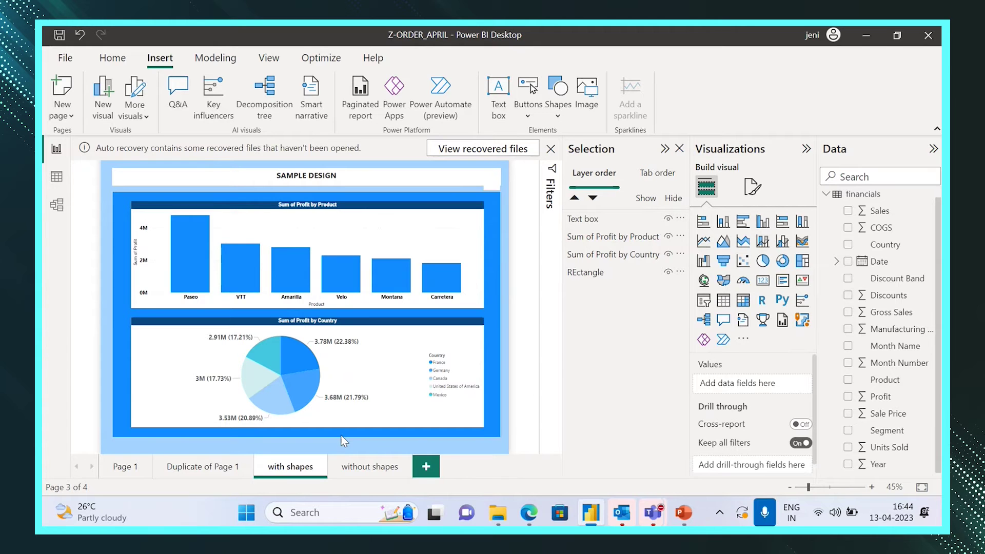
left_click(359, 469)
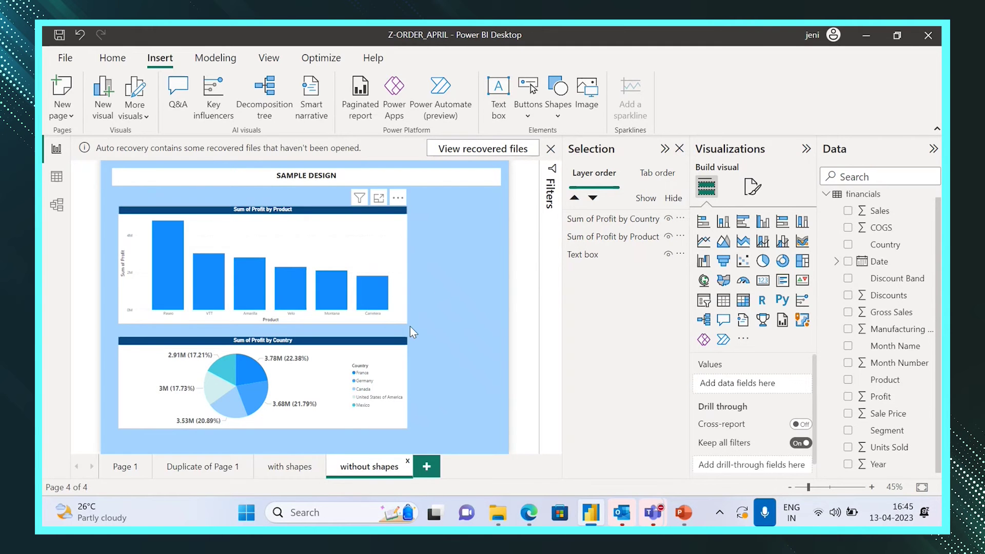
Narrow the profit bar and pie charts from their left edges, moving the bar chart upper right
left_click(314, 272)
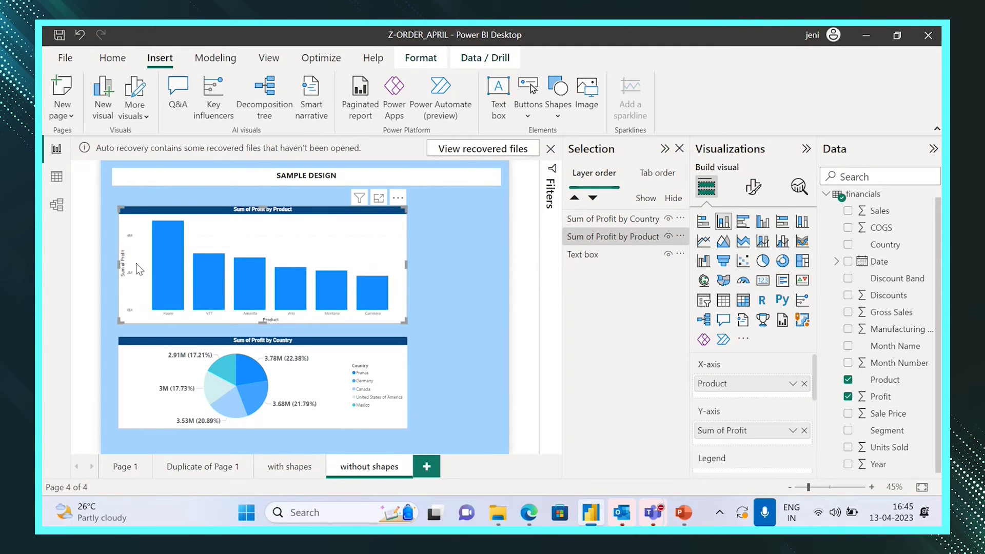
left_click(117, 267)
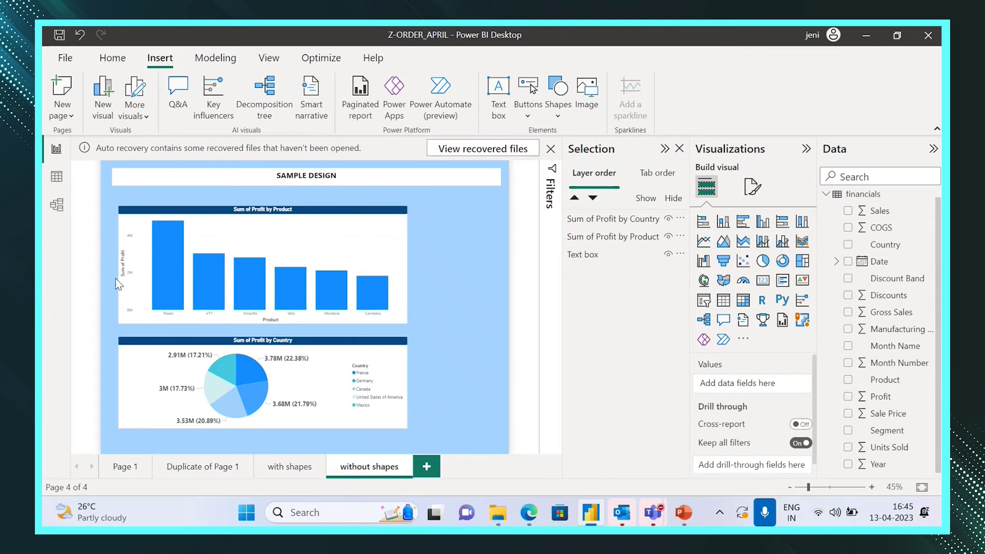
left_click(134, 285)
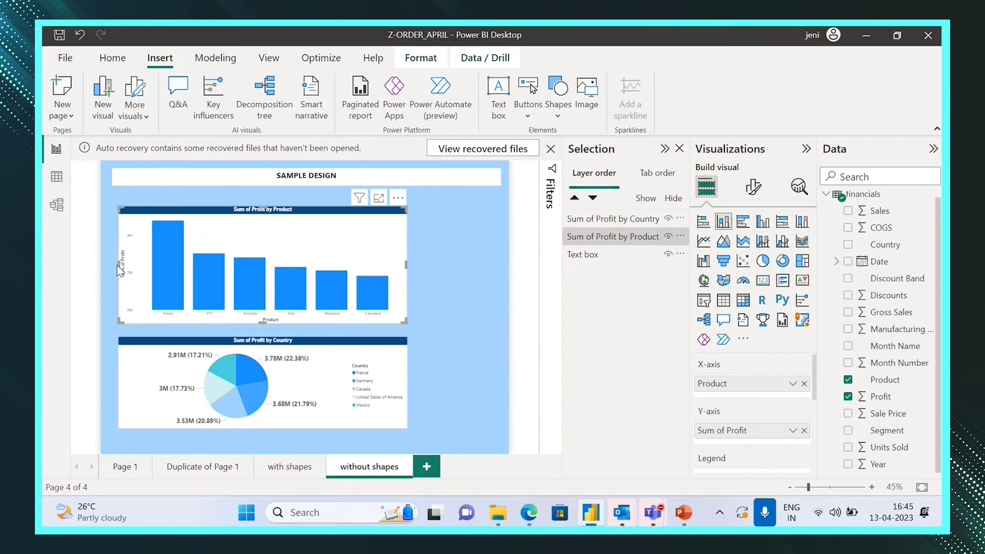
left_click_drag(117, 265, 338, 272)
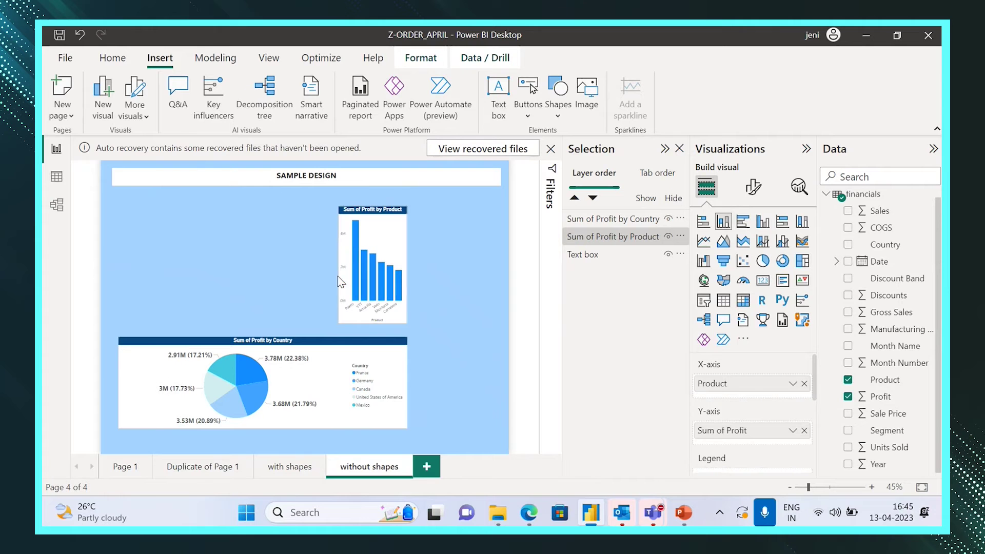
left_click_drag(382, 227, 467, 222)
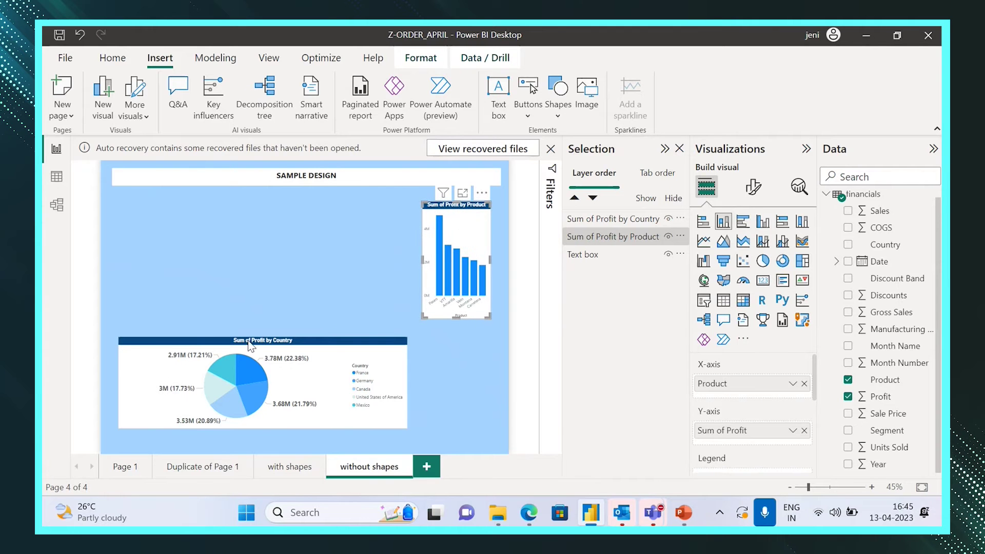
left_click(238, 405)
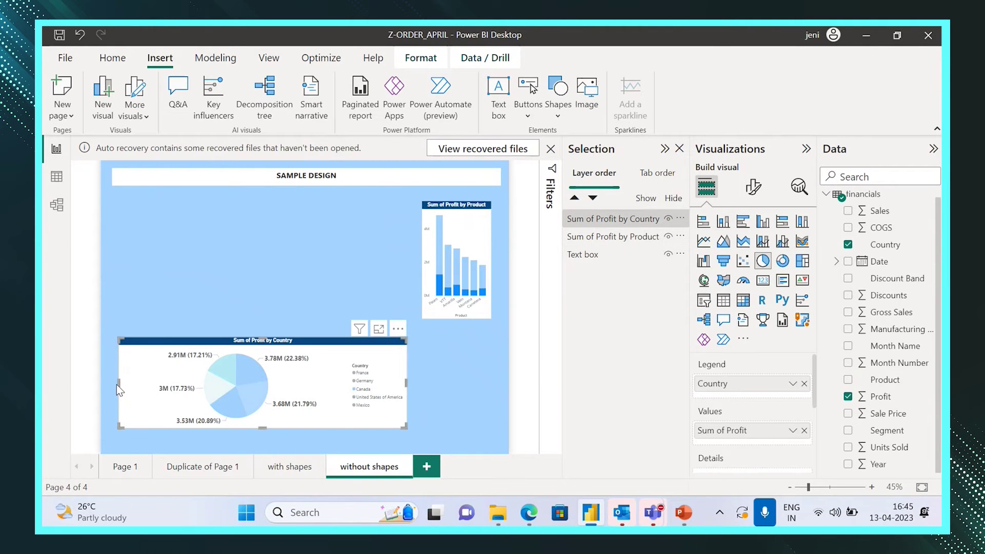
left_click_drag(118, 385, 367, 384)
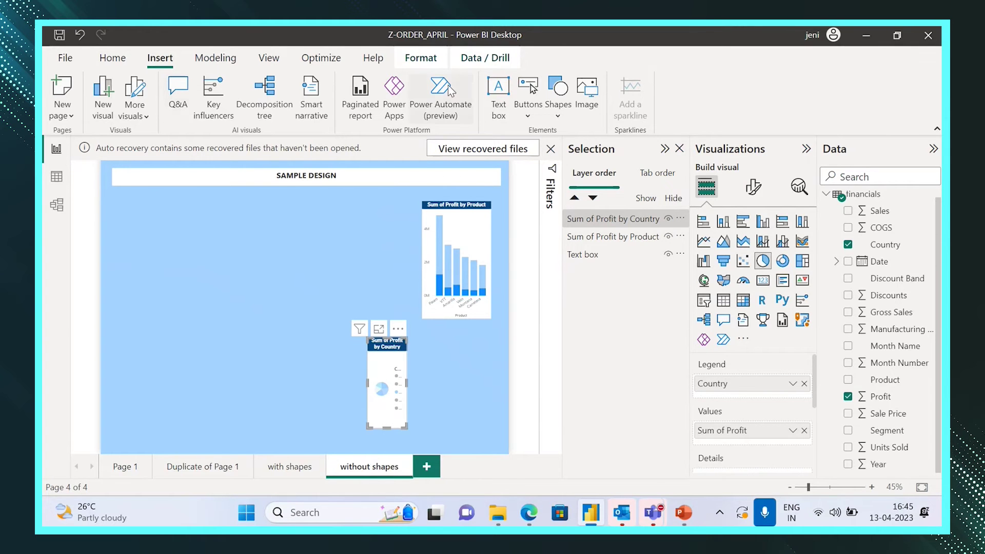
Insert a blue rectangle shape and stretch it down toward the page bottom
left_click(555, 102)
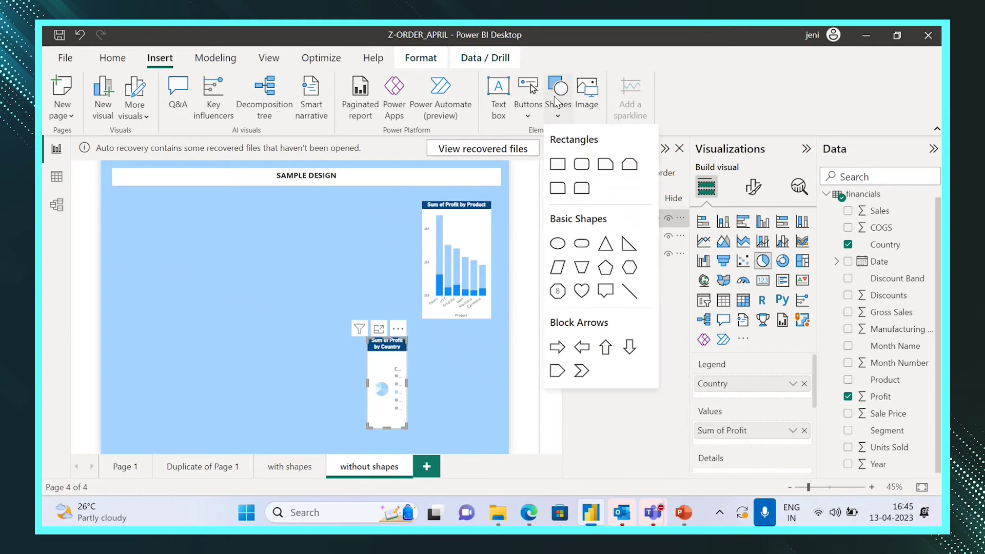
left_click(568, 167)
left_click_drag(397, 369, 473, 368)
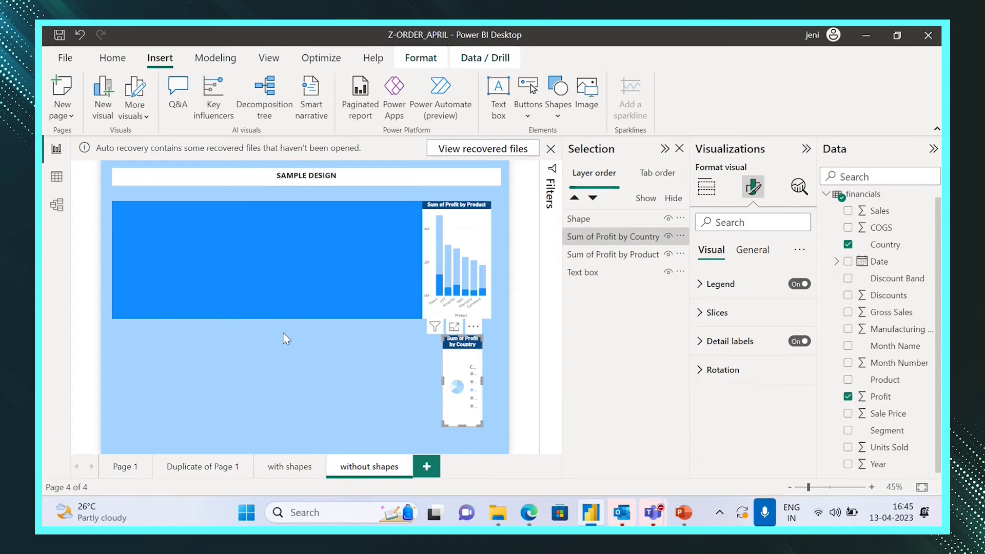
left_click(263, 300)
left_click_drag(269, 317, 288, 436)
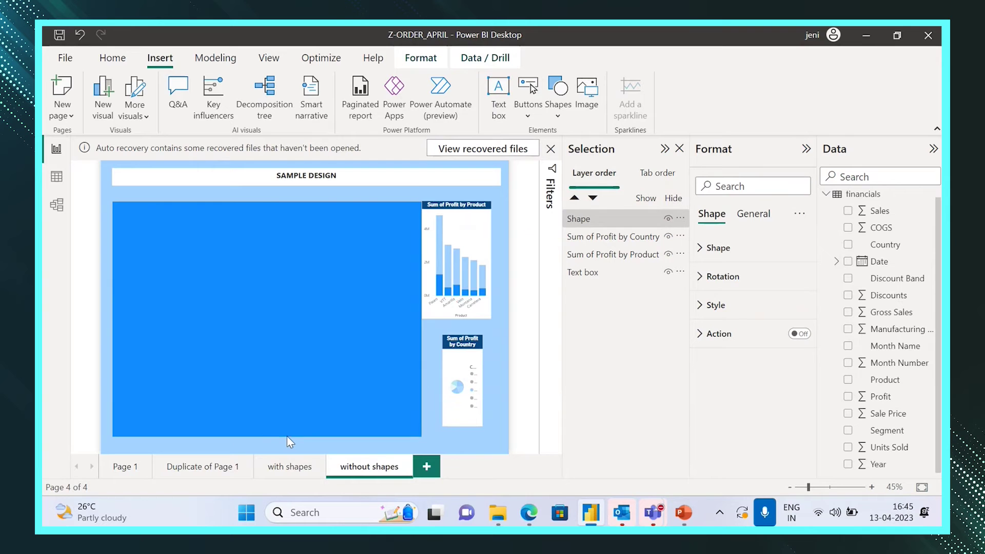
Move the bar chart onto the rectangle's upper left, widen it, and place the pie chart below
left_click_drag(445, 286, 154, 285)
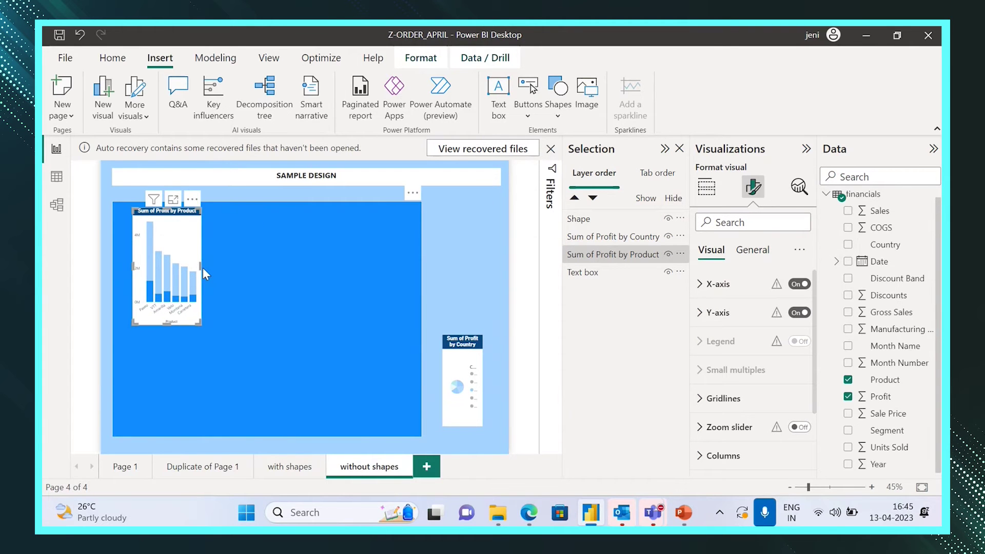
left_click_drag(203, 267, 405, 288)
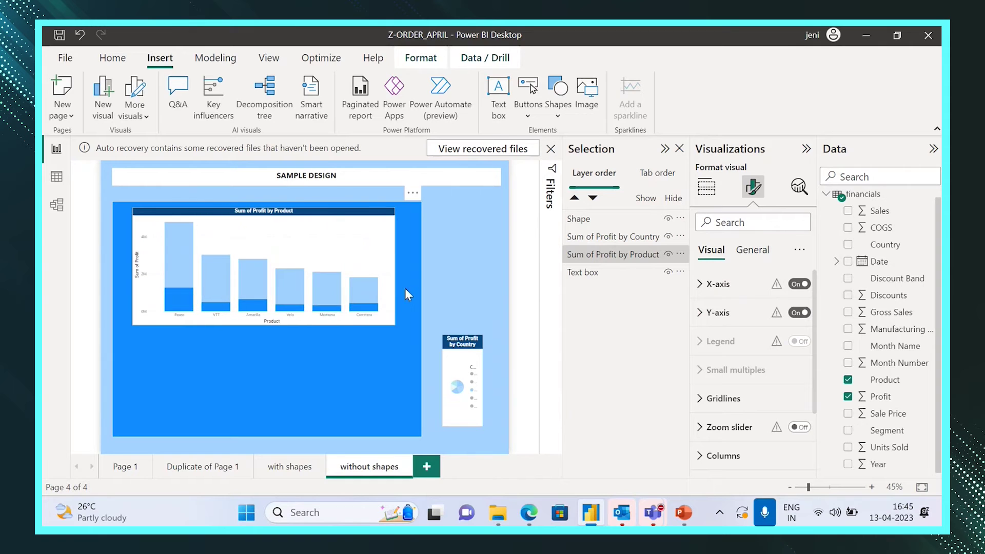
left_click_drag(451, 358, 414, 372)
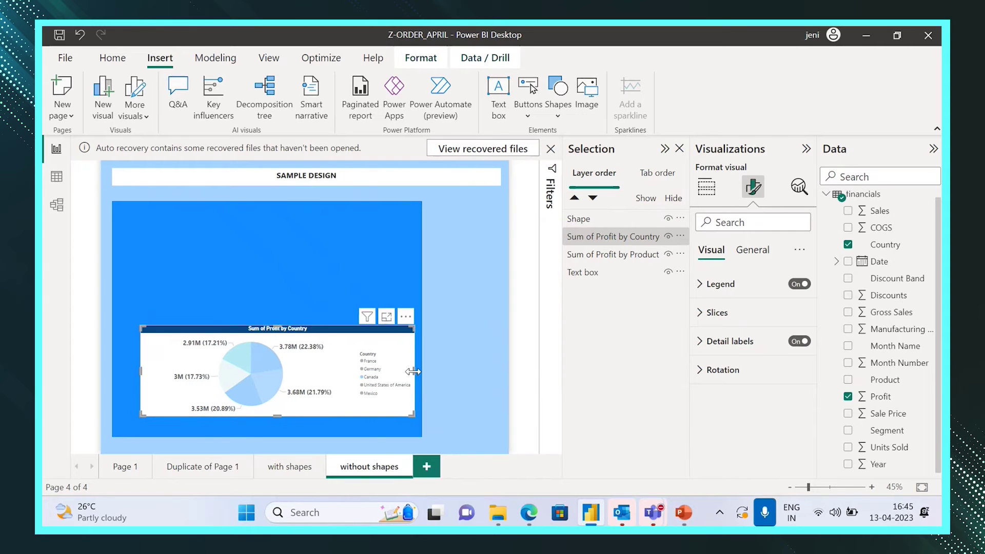
left_click(537, 366)
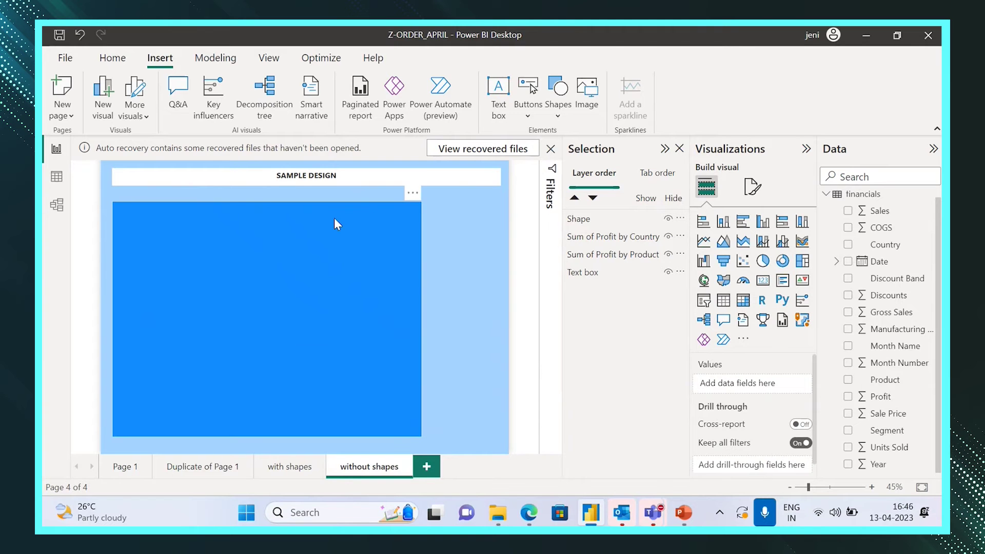
On the View ribbon, toggle the Selection pane off and back on
left_click(271, 61)
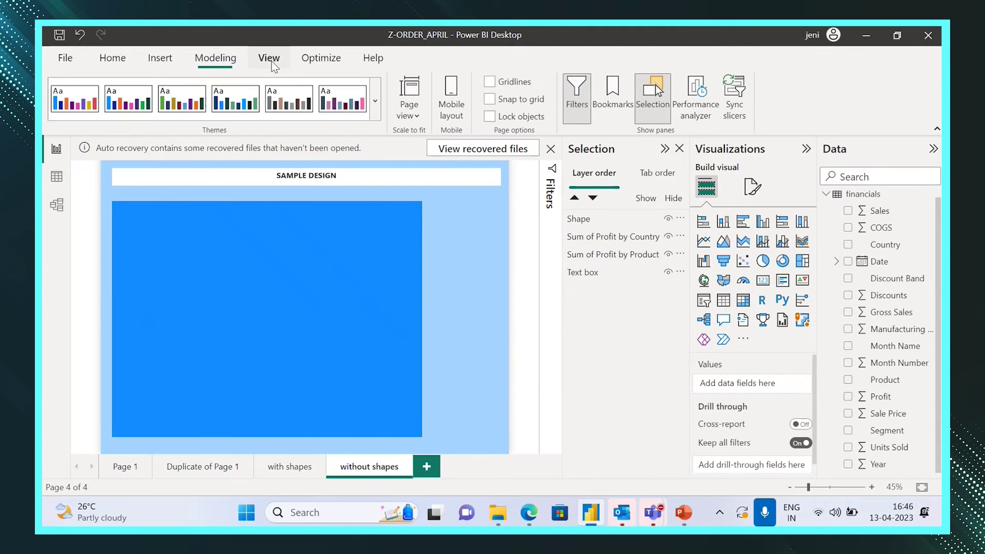
left_click(654, 115)
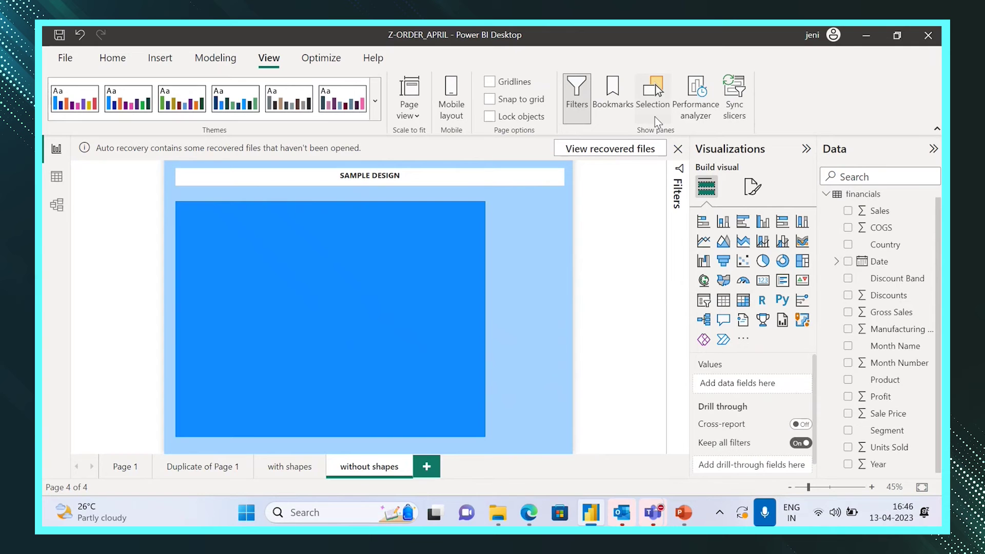
left_click(656, 84)
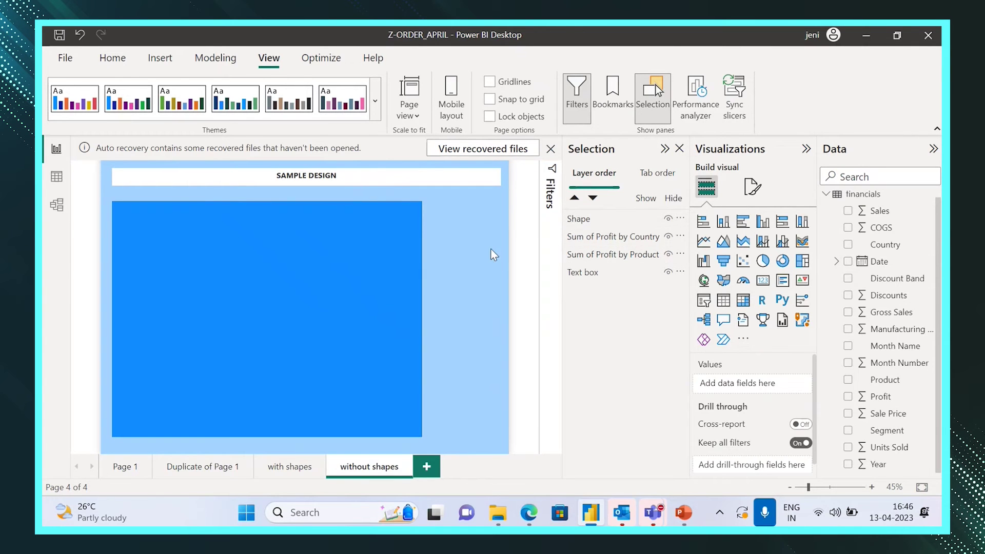
Rename the 'Shape' layer to 'Rectangle' in the Selection pane and reselect it on the page
left_click(343, 281)
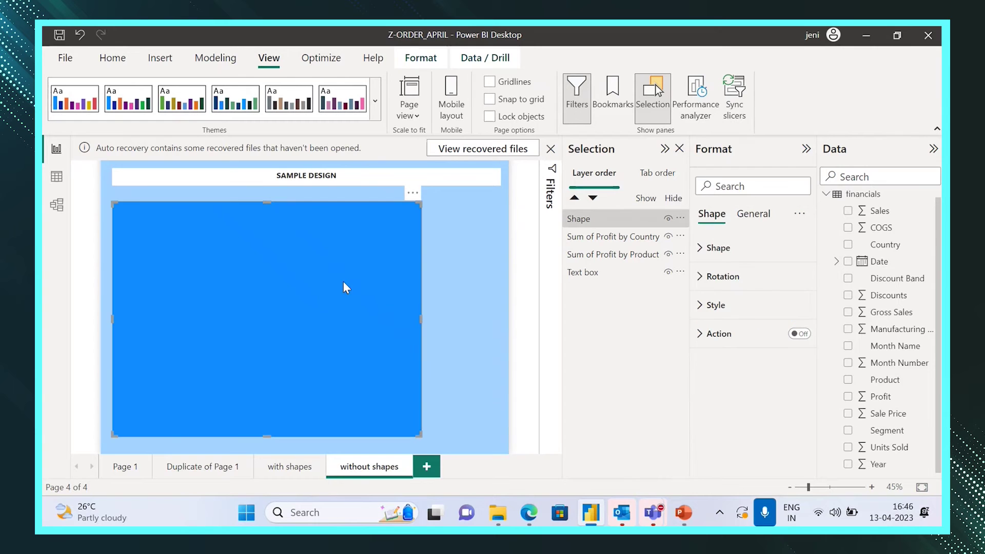
left_click(590, 221)
double_click(590, 219)
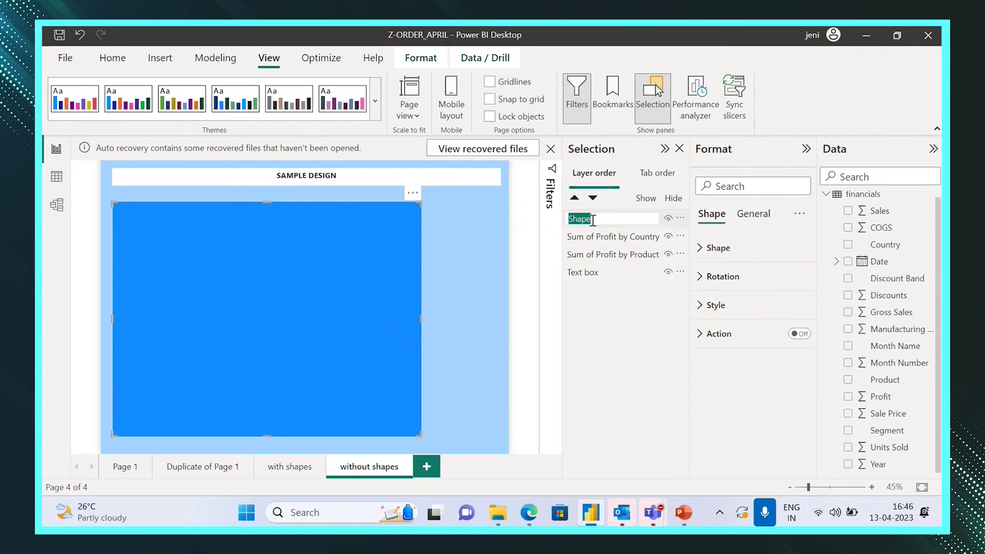
type("Rectangle")
key("Return")
left_click(595, 273)
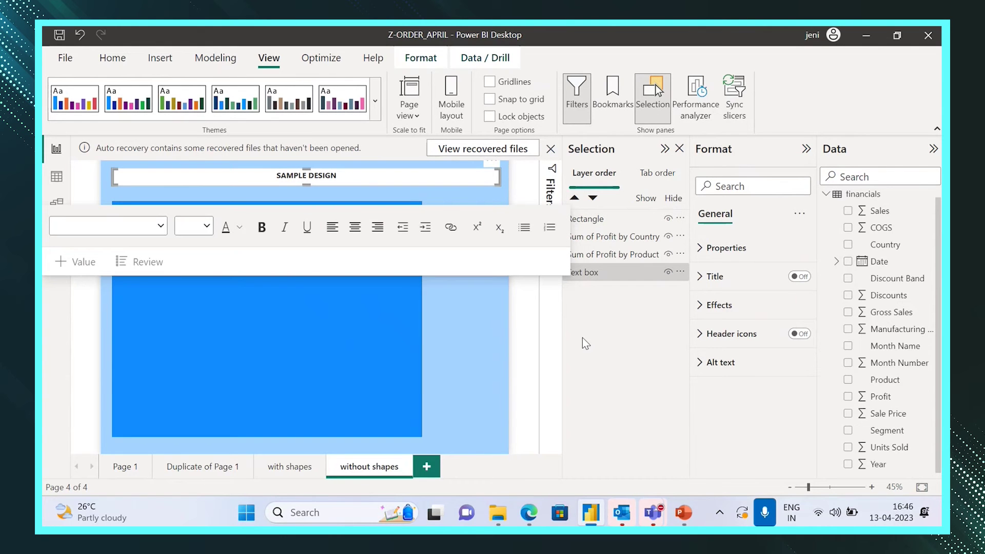
left_click(535, 339)
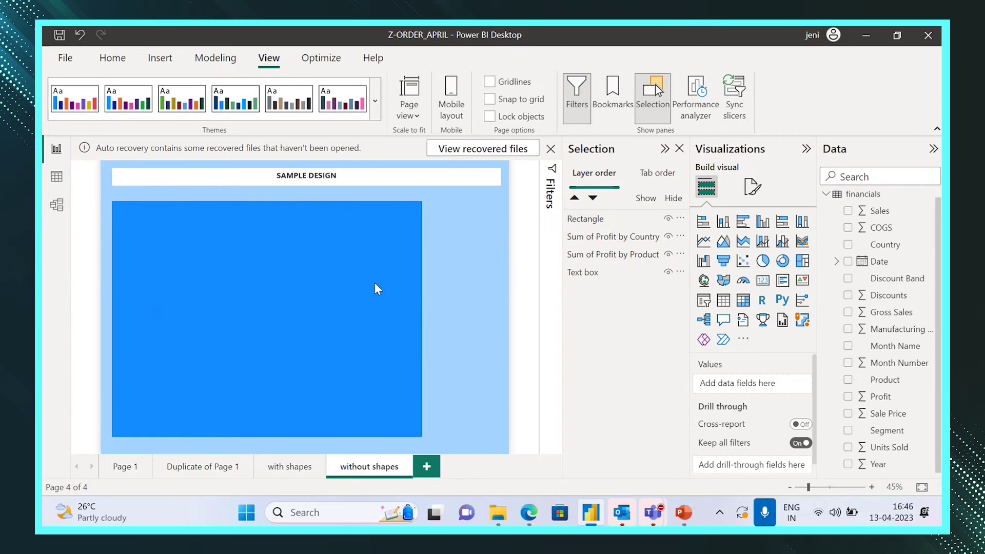
left_click(362, 293)
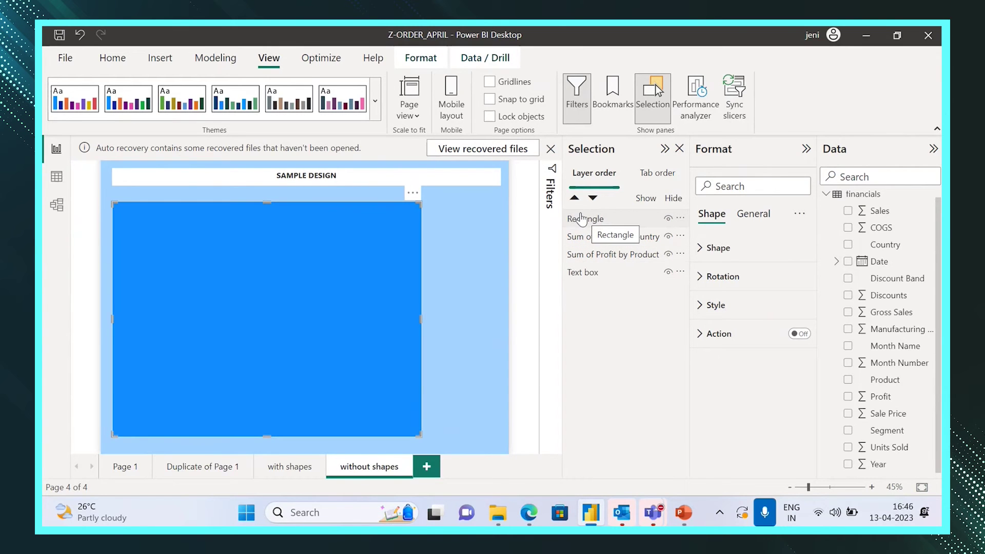
Drop Rectangle below both charts in the layer order, then shorten the bar chart and lengthen the pie chart
left_click_drag(581, 220, 585, 253)
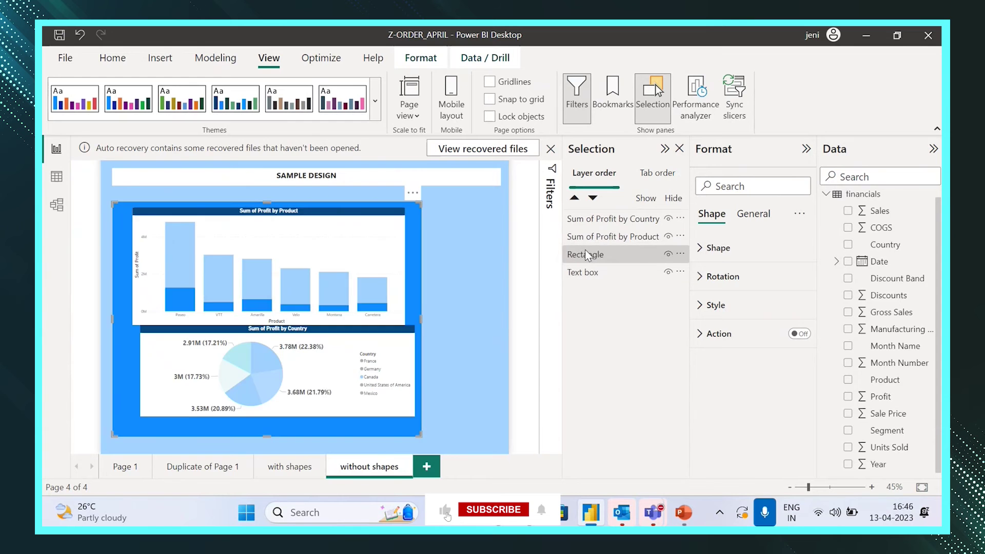
left_click(472, 334)
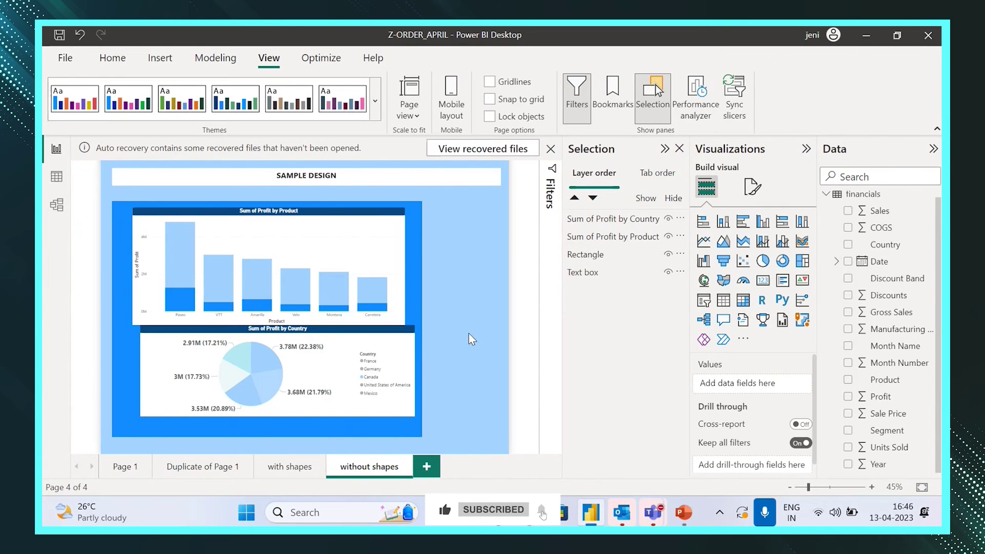
left_click(188, 309)
left_click(140, 306)
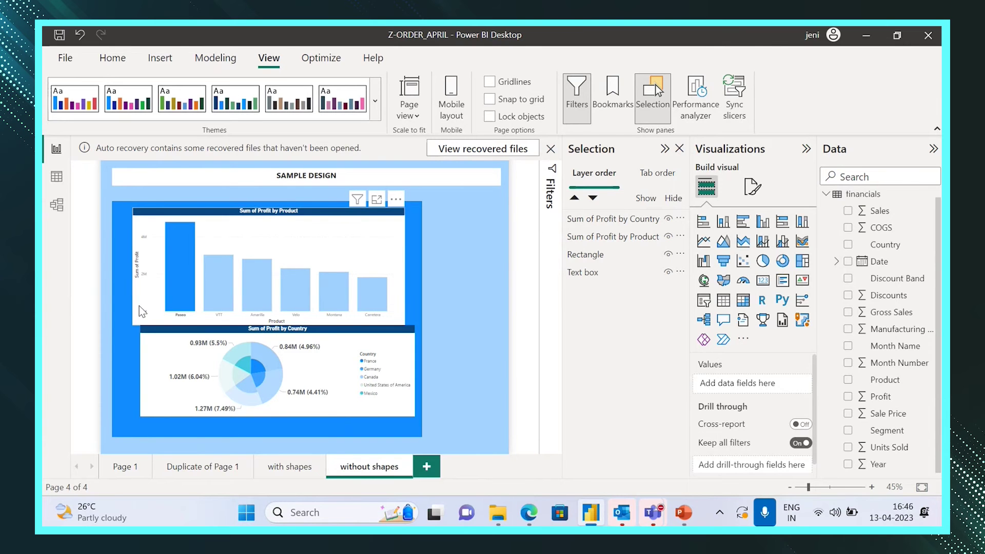
left_click_drag(268, 324, 272, 311)
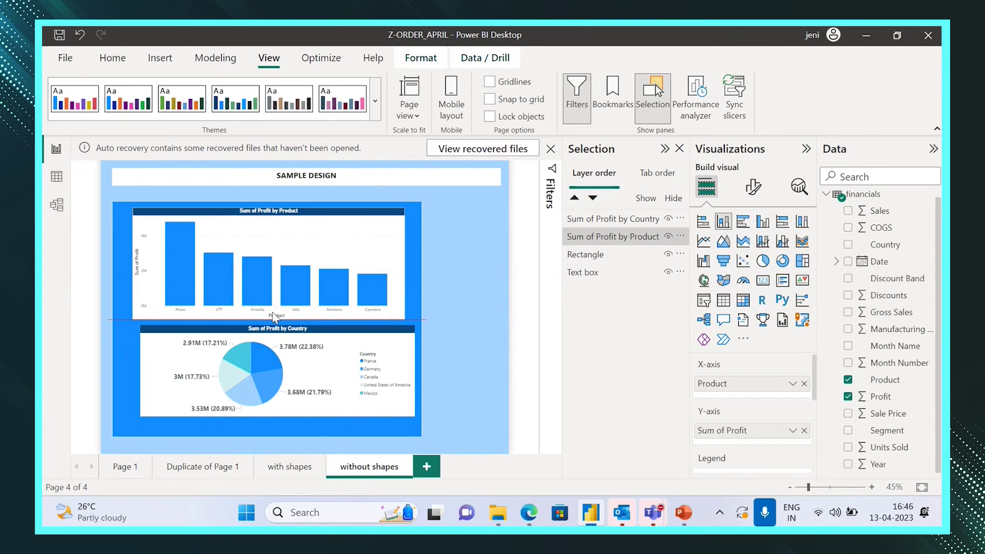
left_click_drag(262, 330, 262, 334)
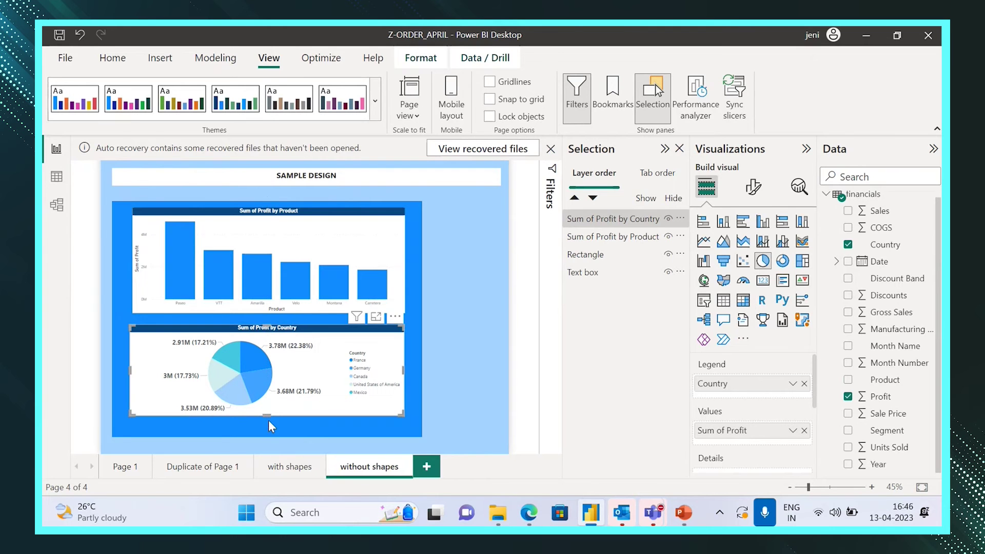
left_click_drag(266, 414, 268, 422)
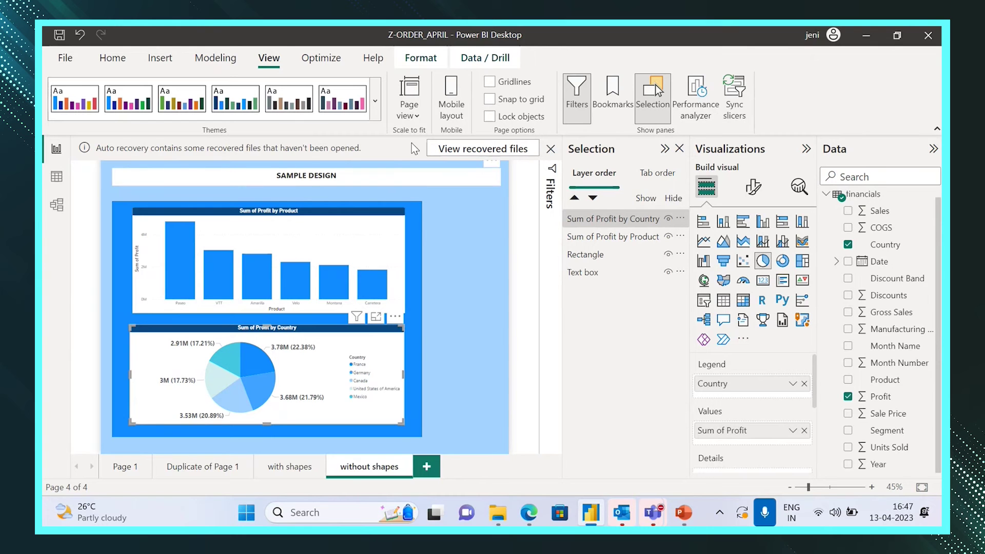
Insert a second rectangle and place it right of the charts, narrowing the background rectangle
left_click(160, 58)
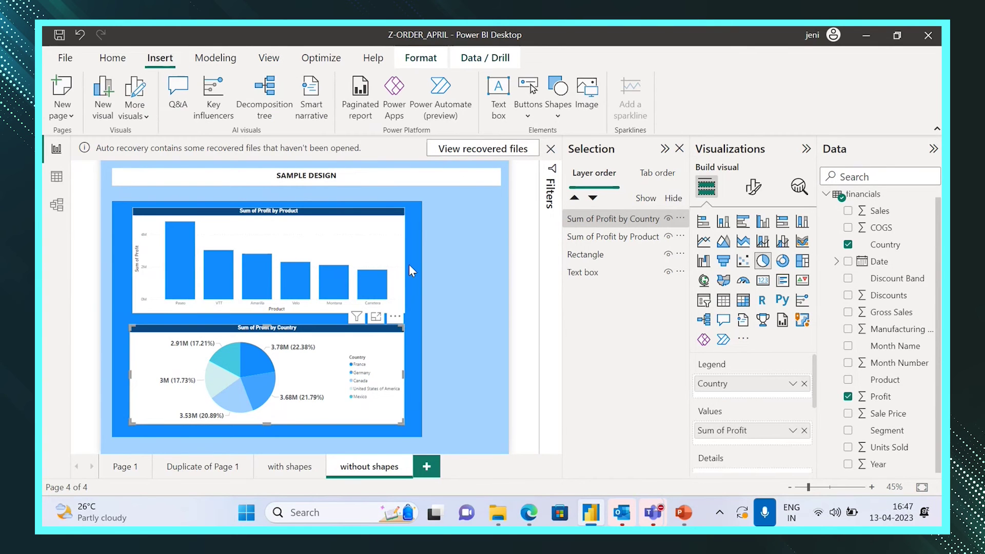
left_click(530, 333)
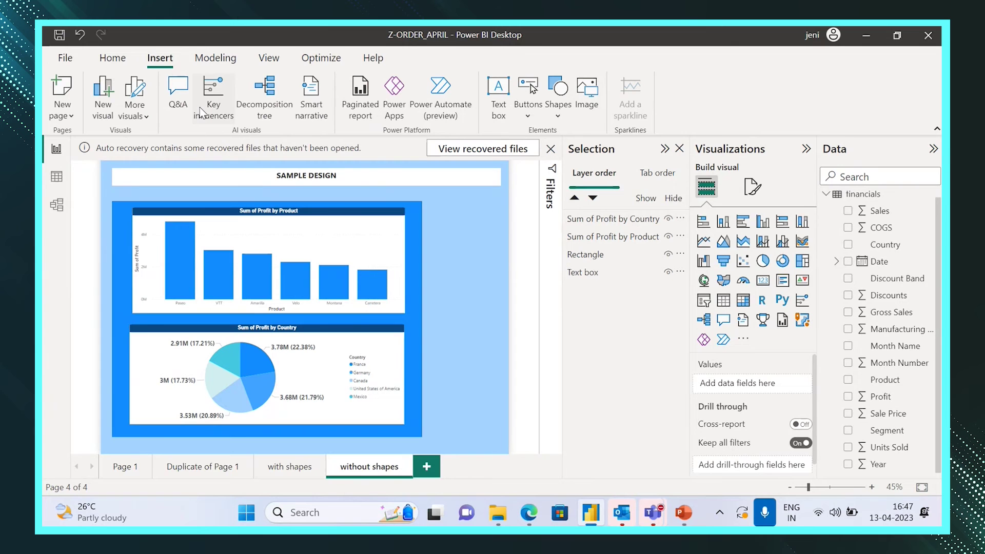
left_click(565, 106)
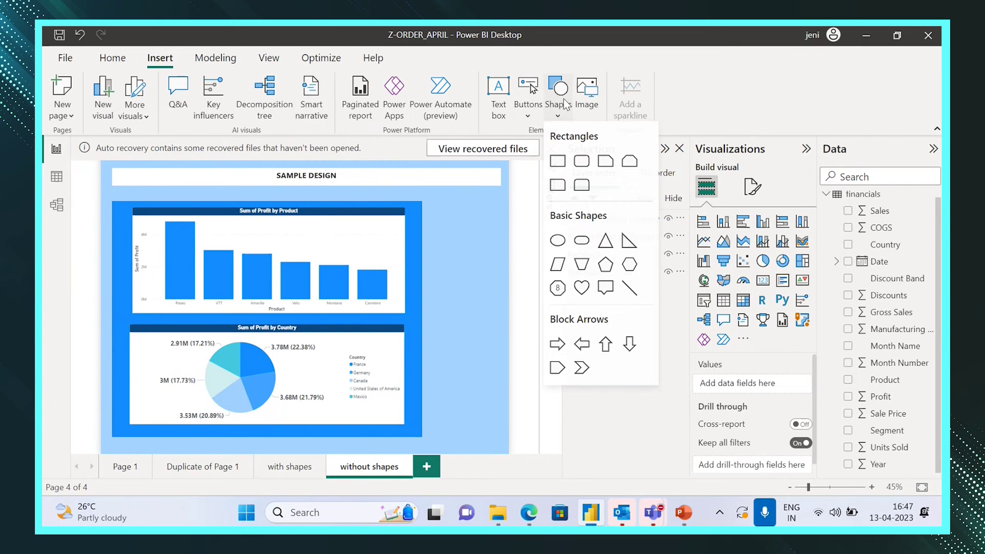
left_click(558, 165)
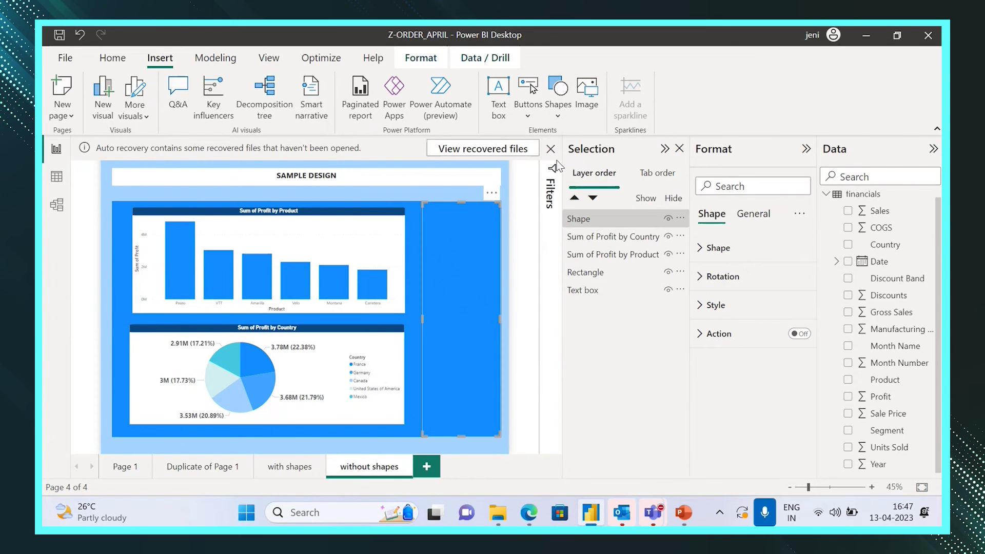
left_click_drag(459, 405, 408, 325)
left_click(419, 296)
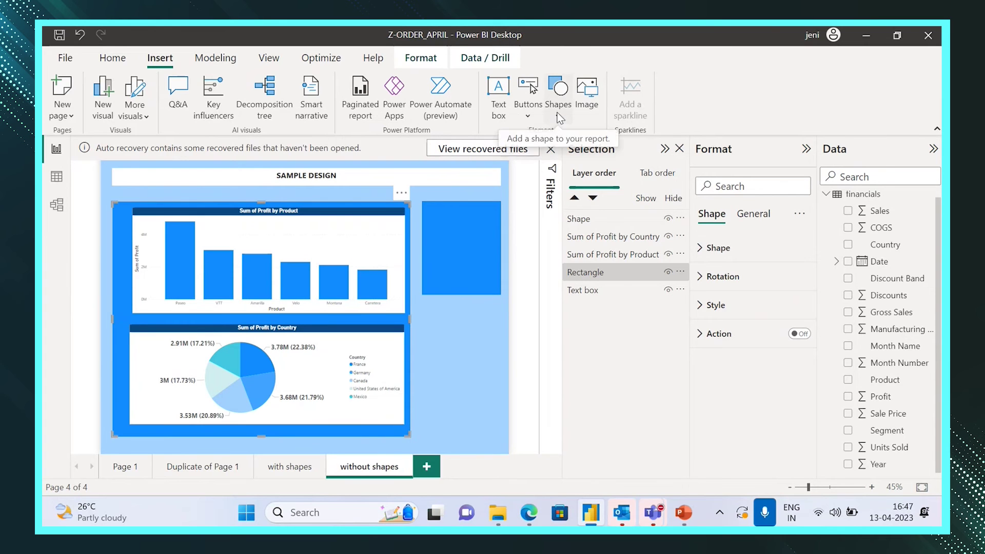
Insert a rounded rectangle and shrink it onto the right-hand rectangle
left_click(559, 114)
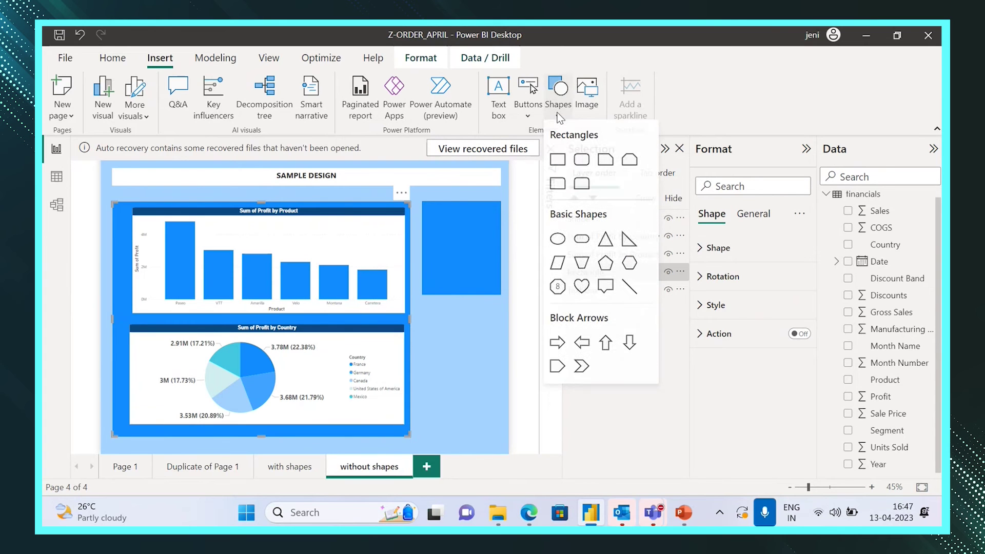
left_click(587, 166)
left_click_drag(458, 296, 464, 239)
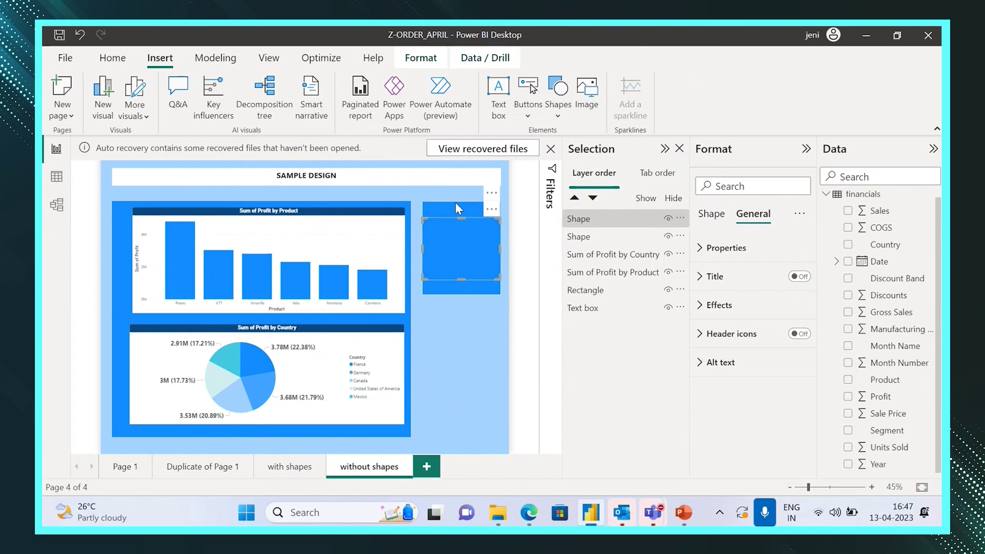
left_click(462, 325)
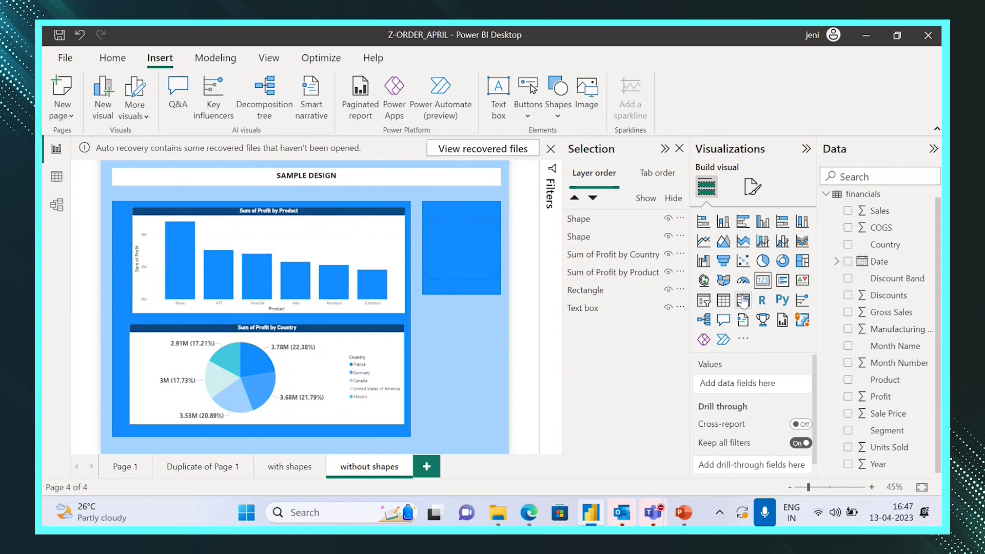
Add a Card with the Profit field (16.89M) and size it onto the right-hand rectangle
left_click(763, 280)
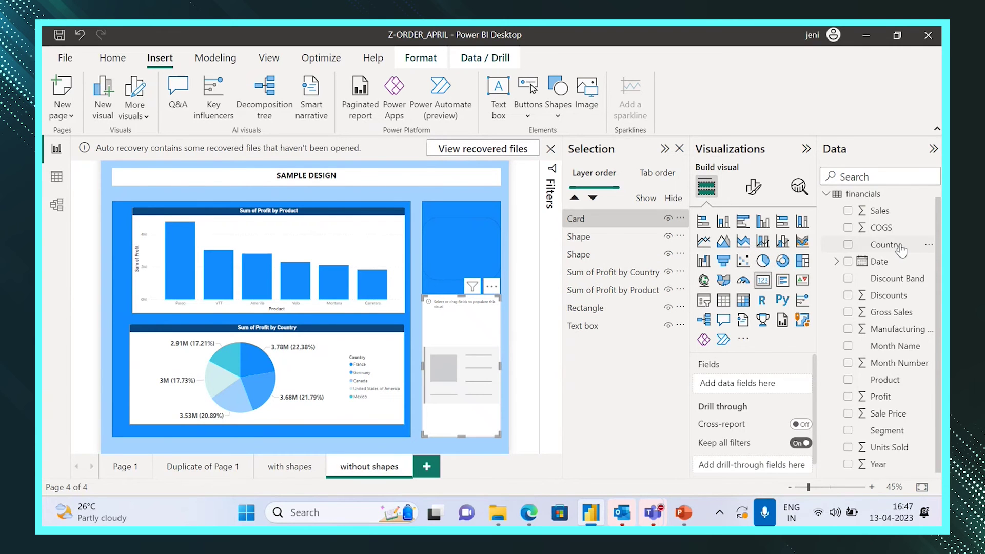
left_click_drag(902, 403, 464, 382)
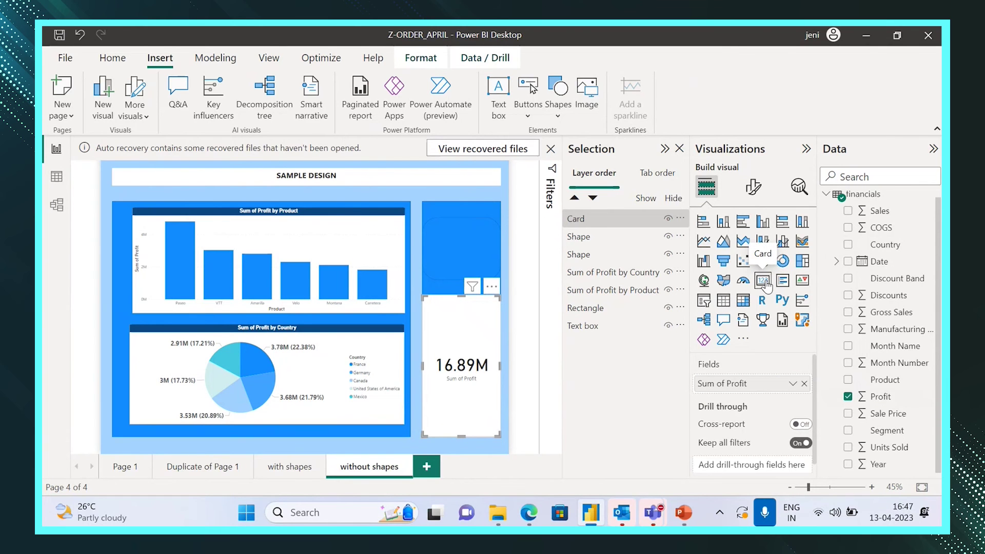
left_click_drag(465, 437, 433, 238)
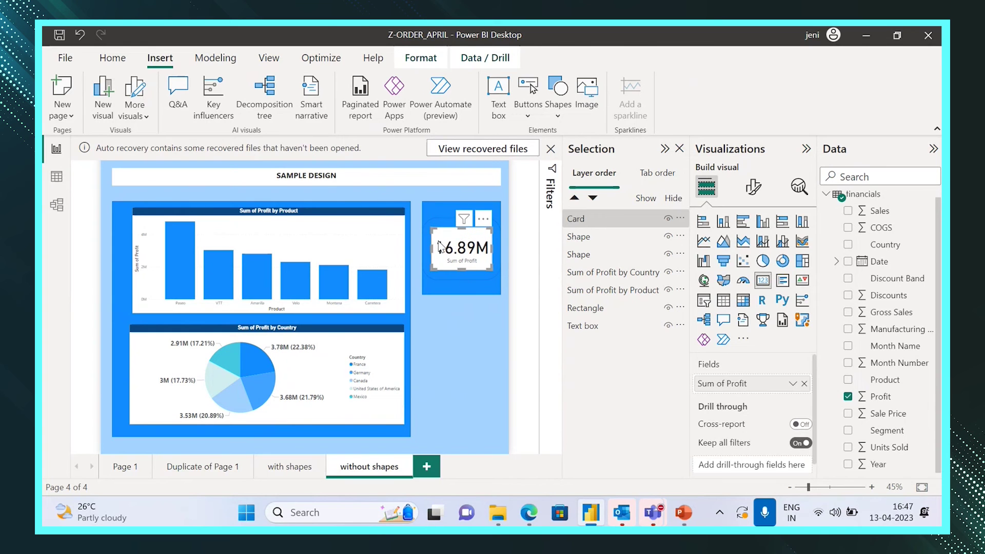
left_click(464, 357)
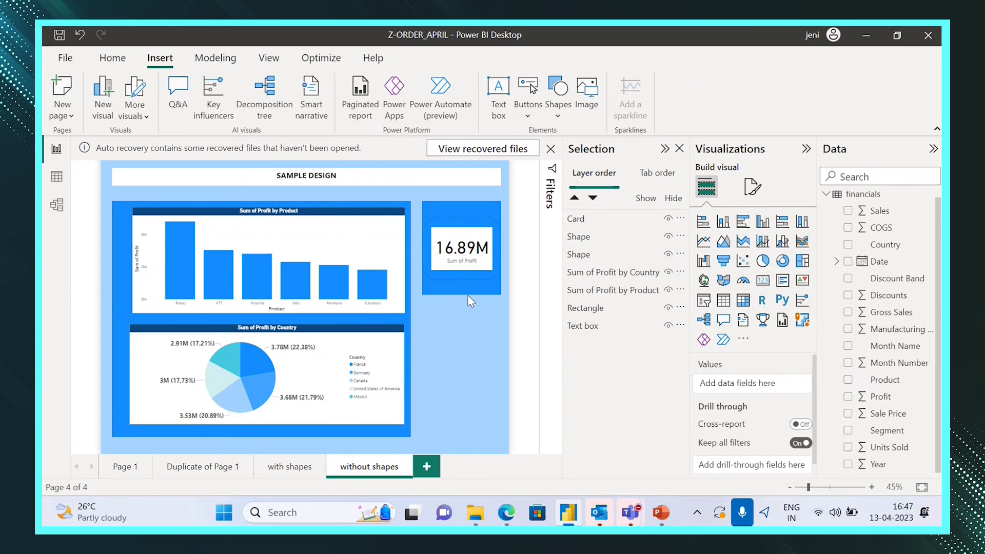
left_click(458, 286)
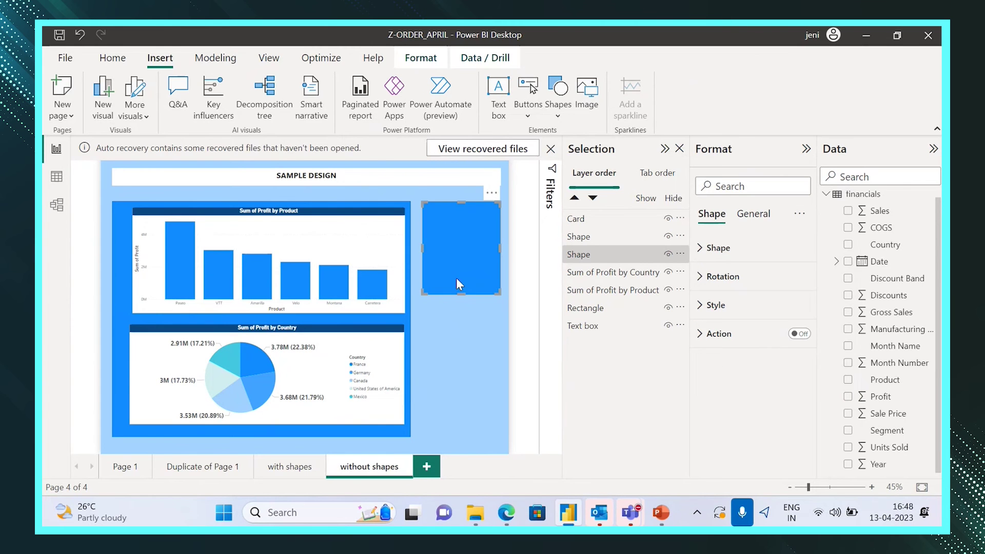
left_click(469, 354)
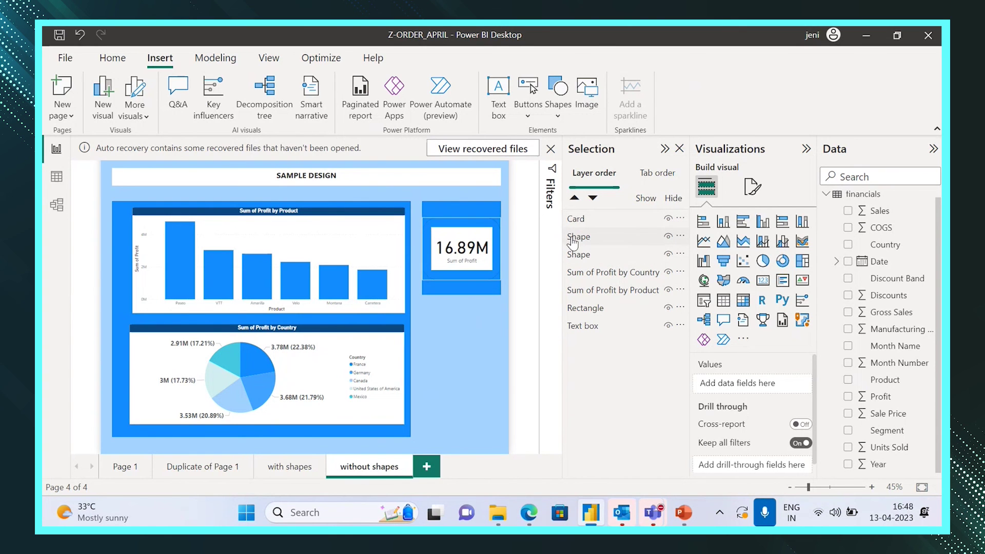
Reorder the second Shape layer in the Selection pane so it sits below the Card
left_click(579, 255)
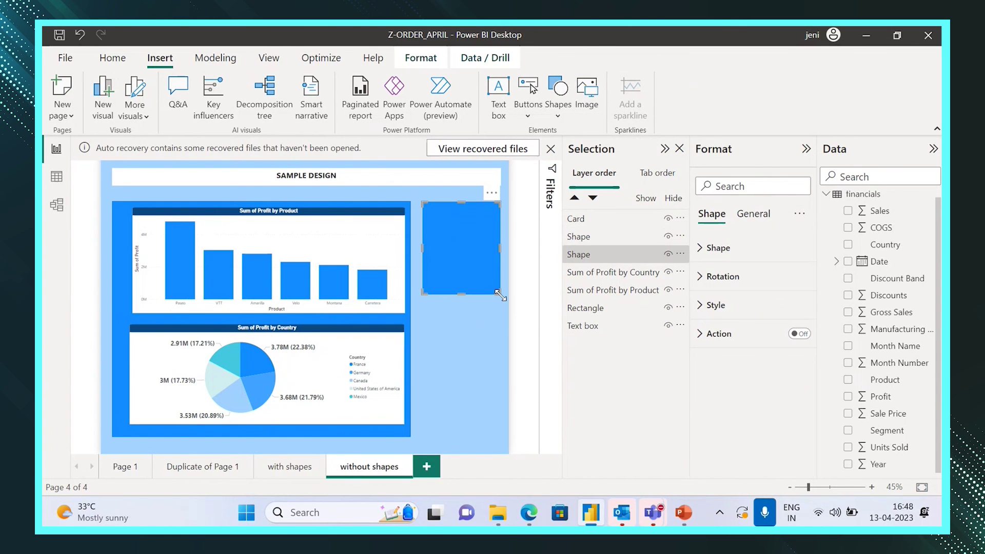
left_click(590, 240)
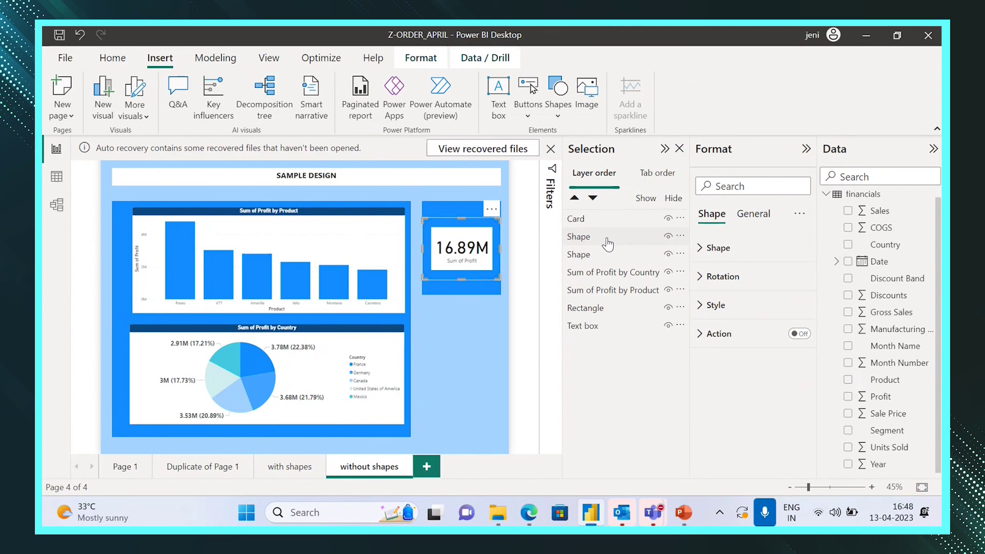
right_click(607, 239)
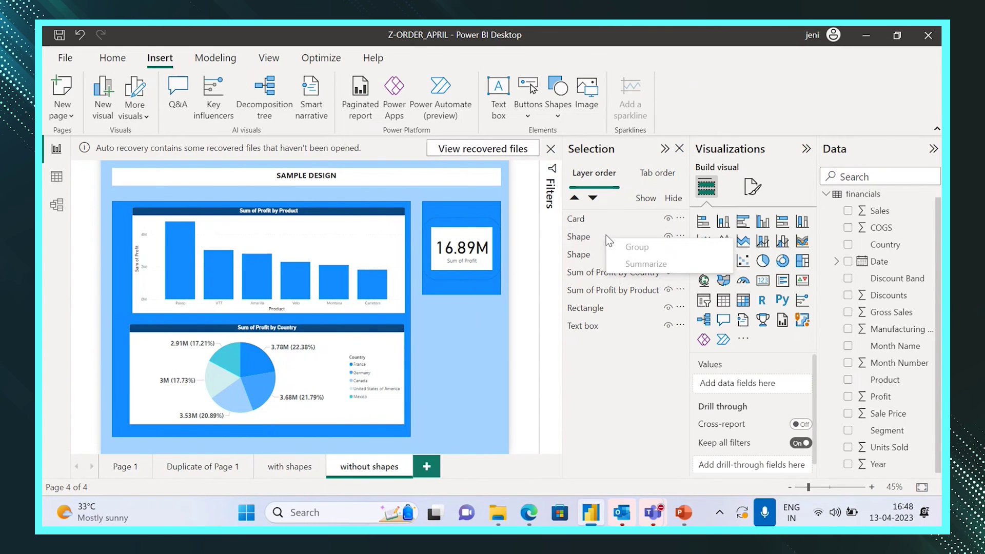
left_click(581, 260)
mouse_move(579, 254)
left_mouse_down()
mouse_move(578, 241)
mouse_move(581, 251)
left_mouse_up()
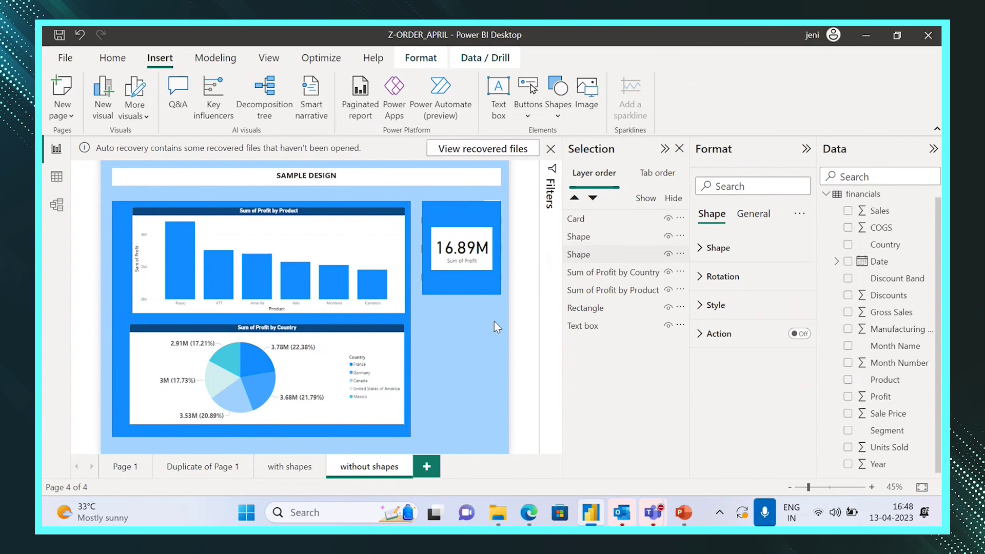
left_click(526, 375)
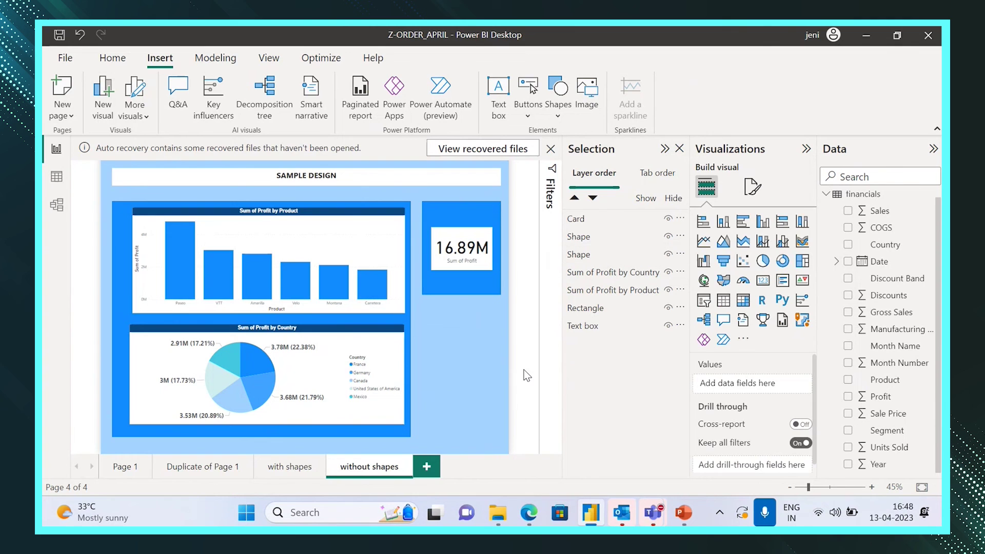
Drag the first Shape layer into place and confirm the profit card stays in front
mouse_move(467, 218)
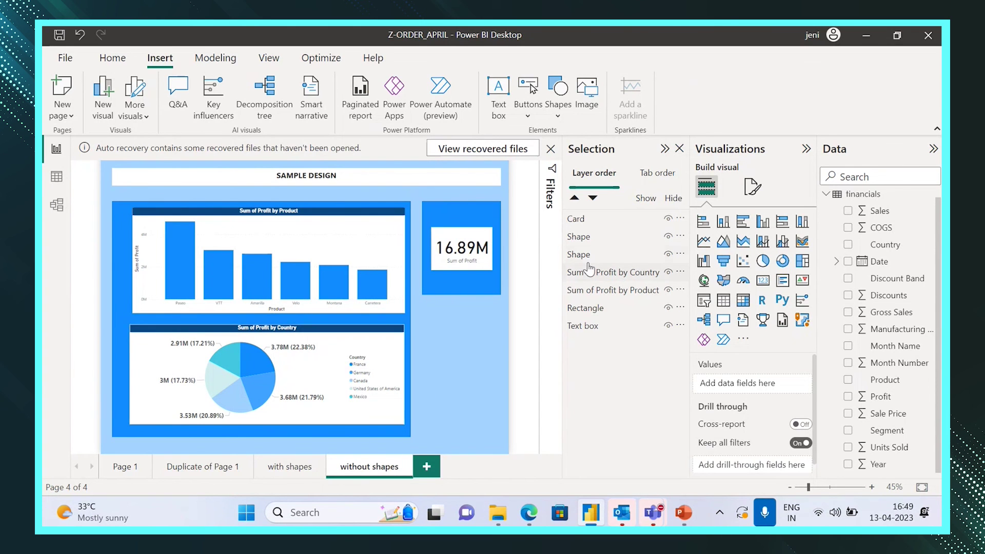
left_click_drag(587, 239, 588, 240)
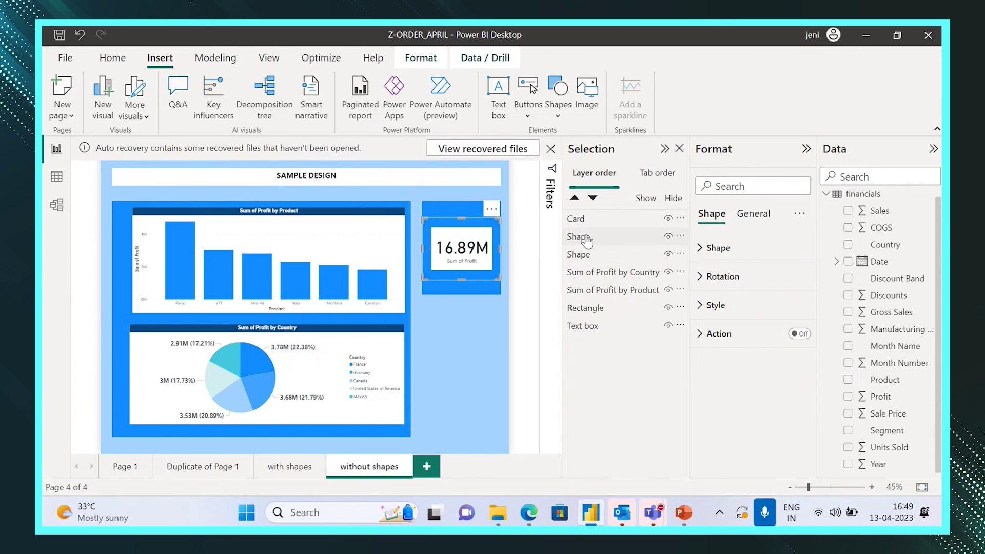
left_click(586, 239)
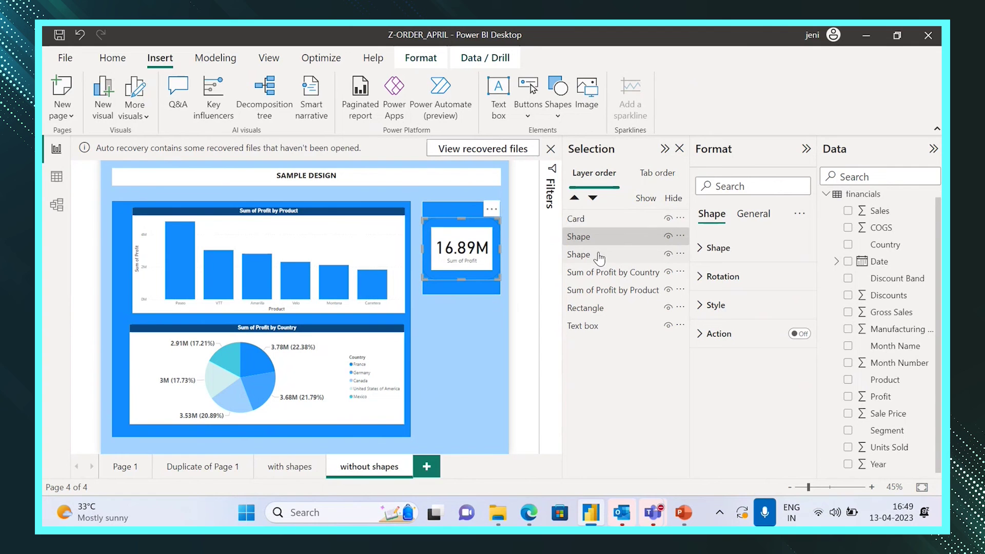
left_click(523, 378)
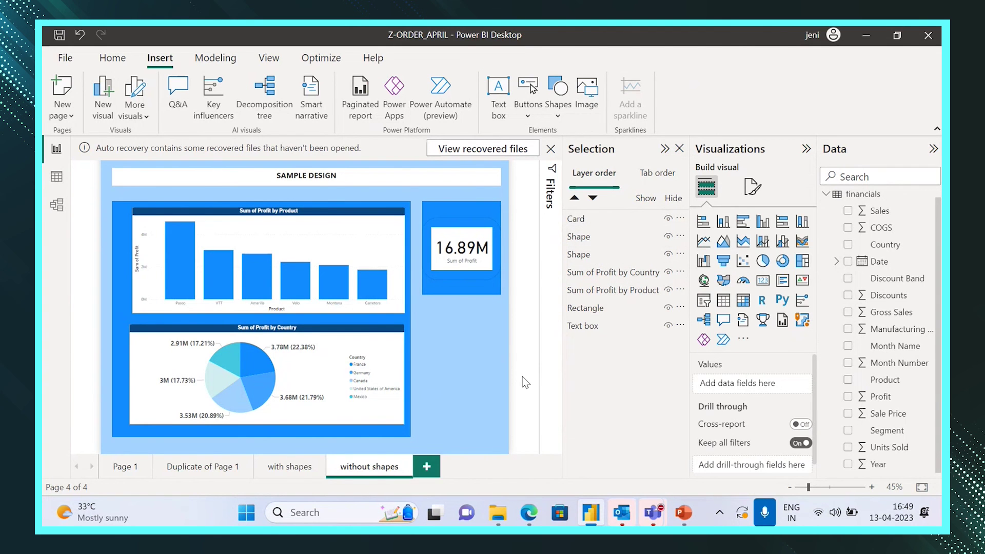